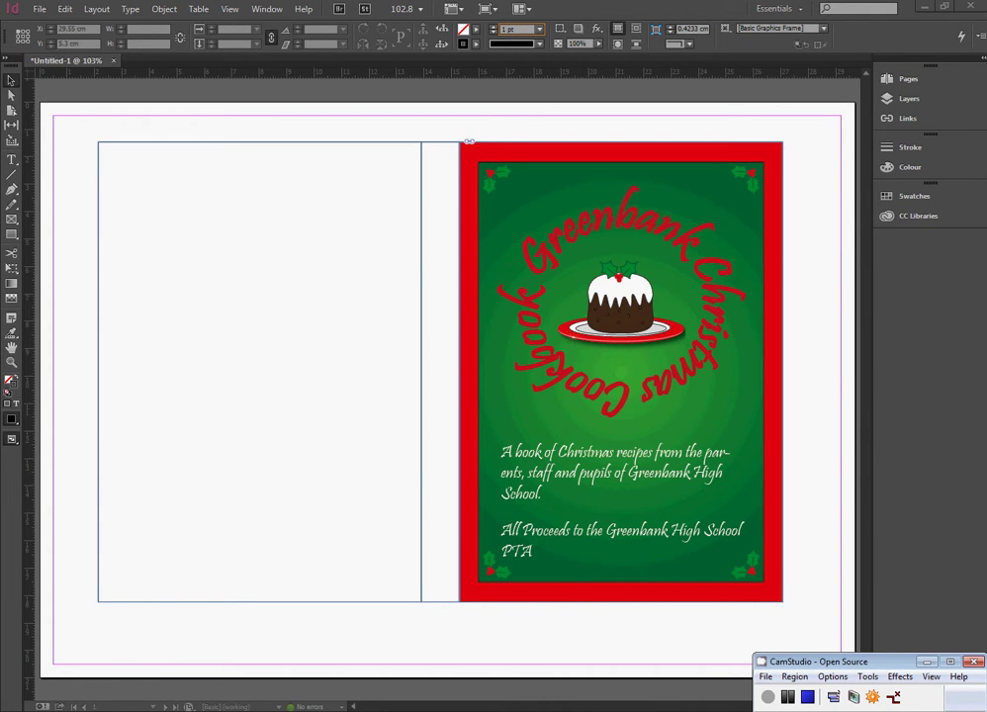
- Check the oversized artwork in Illustrator, then place 'Cover too big' from the Examples folder
key(alt+Tab)
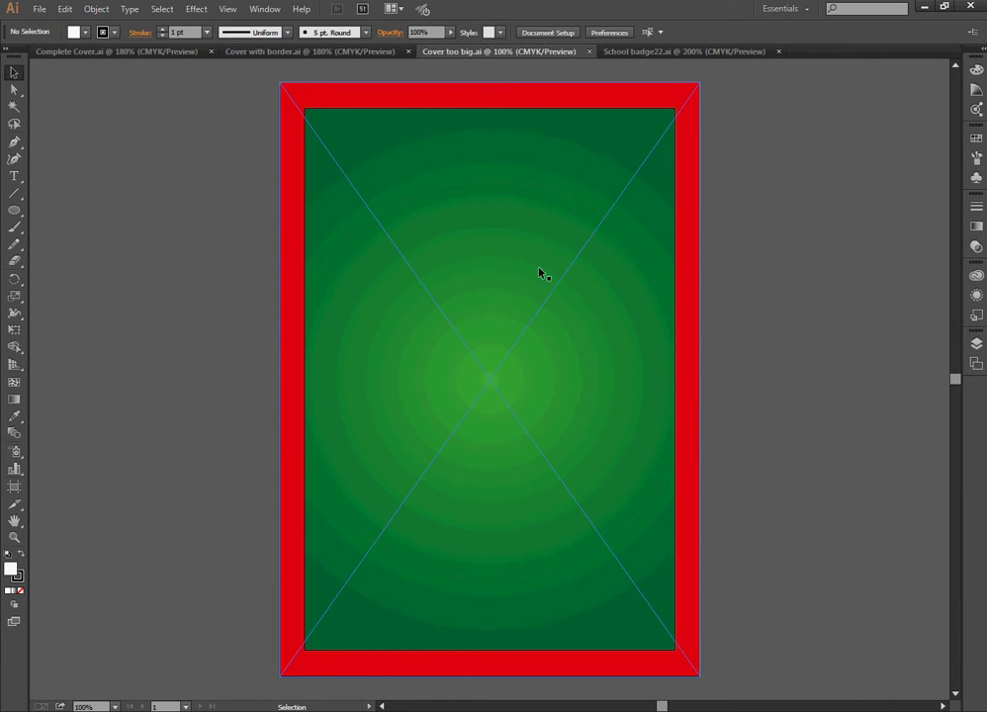
key(alt+Tab)
click(39, 9)
click(65, 207)
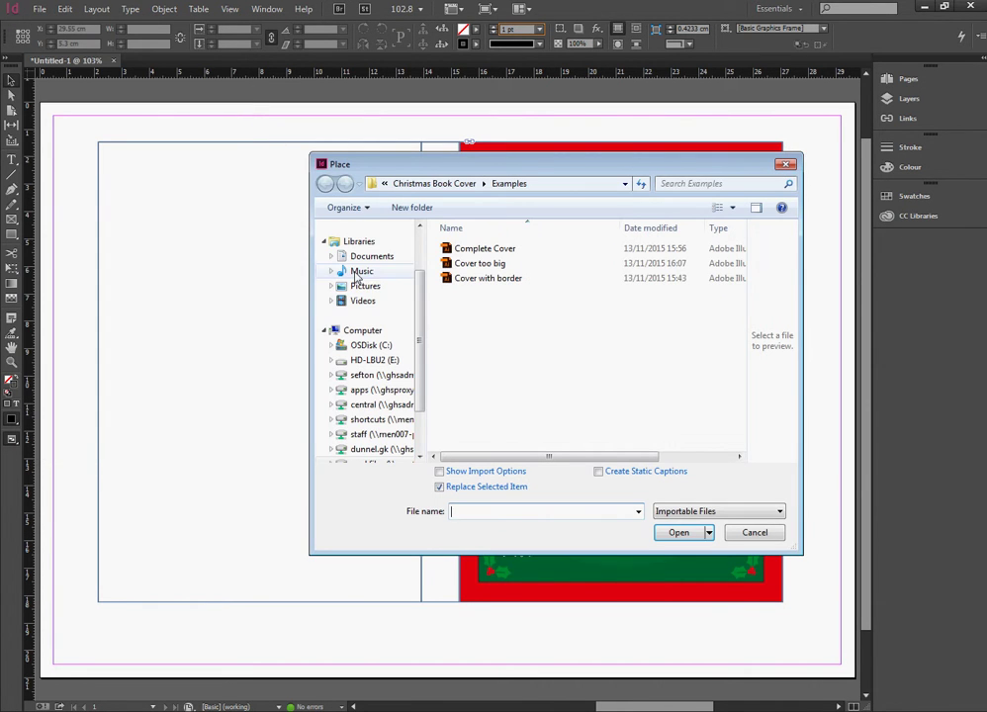
click(490, 265)
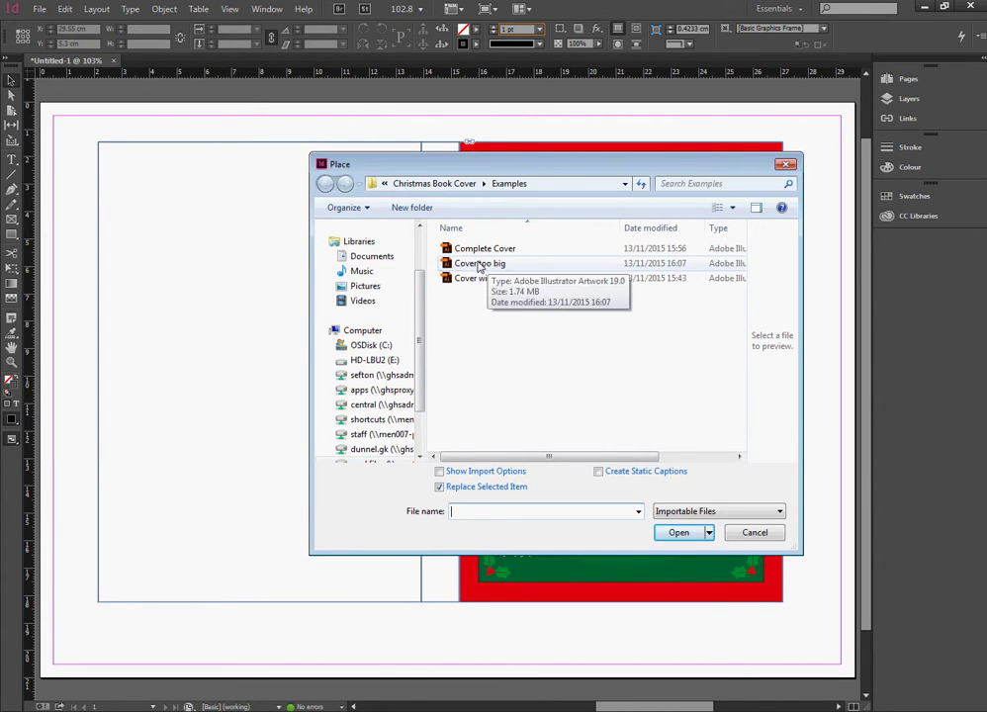
click(679, 532)
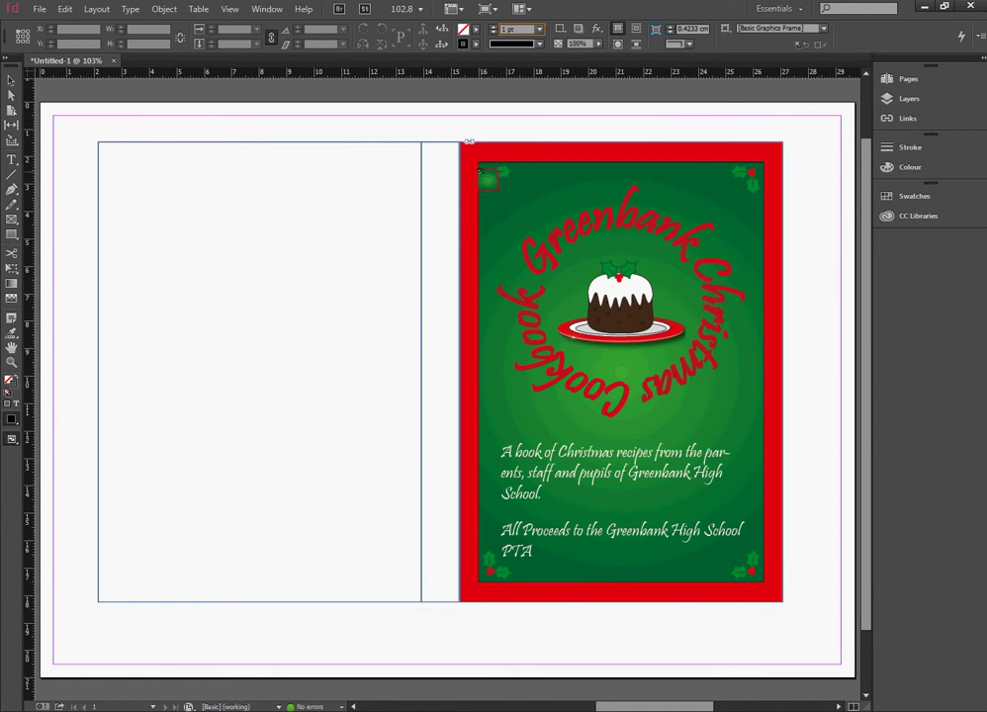
- Drop the loaded 'Cover too big' graphic into the empty left page frame
click(147, 164)
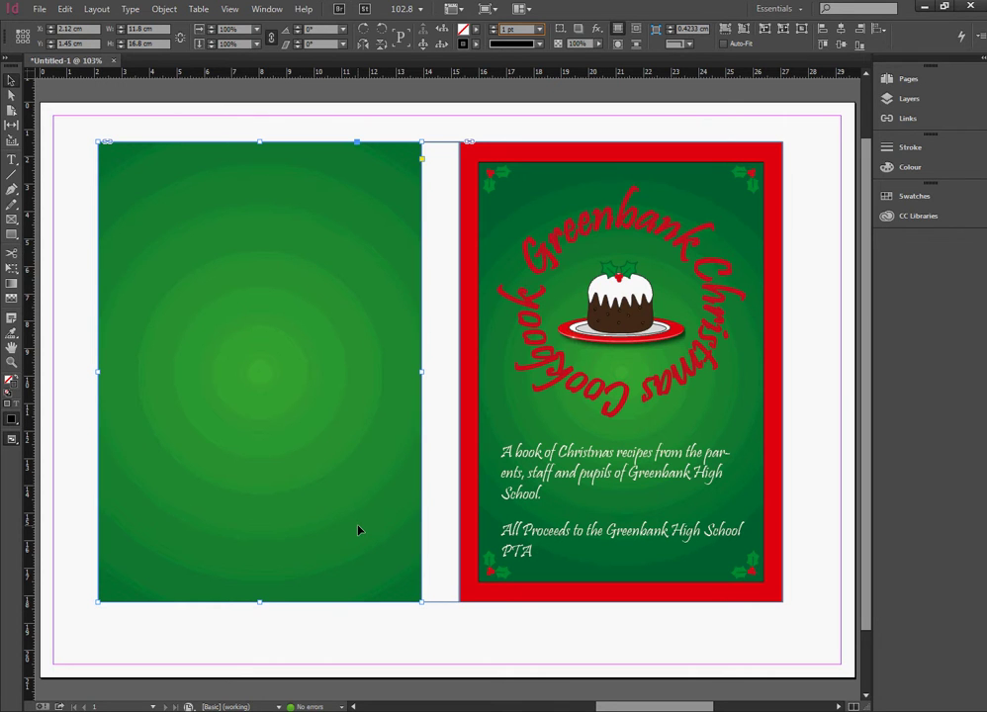
- Undo the frame placement and place the artwork at full size near the page top
key(ctrl+z)
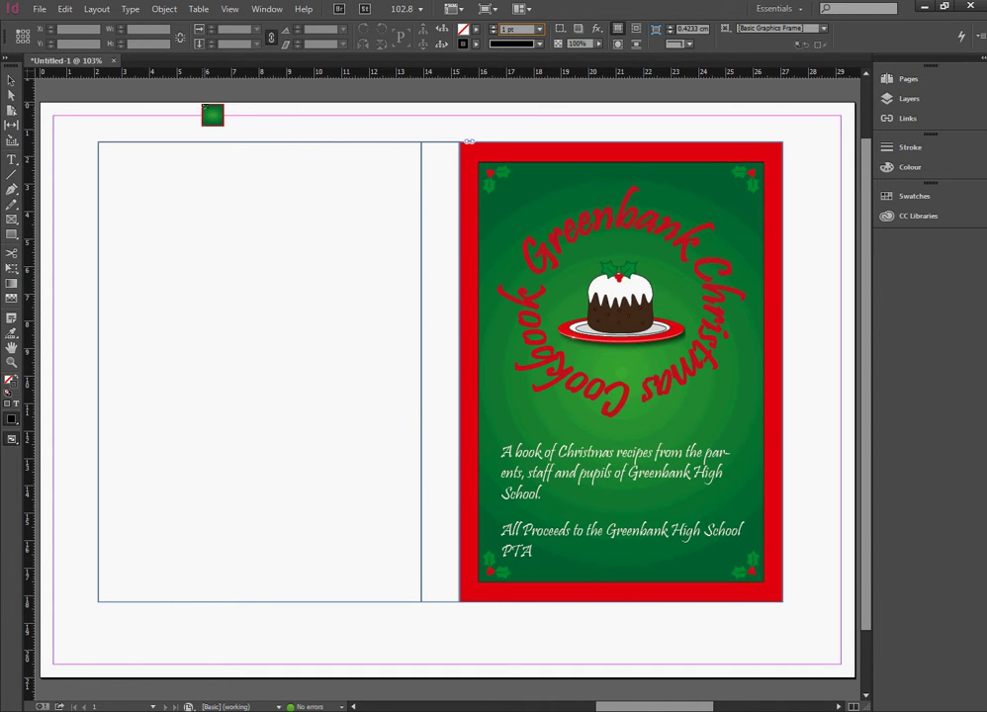
click(204, 103)
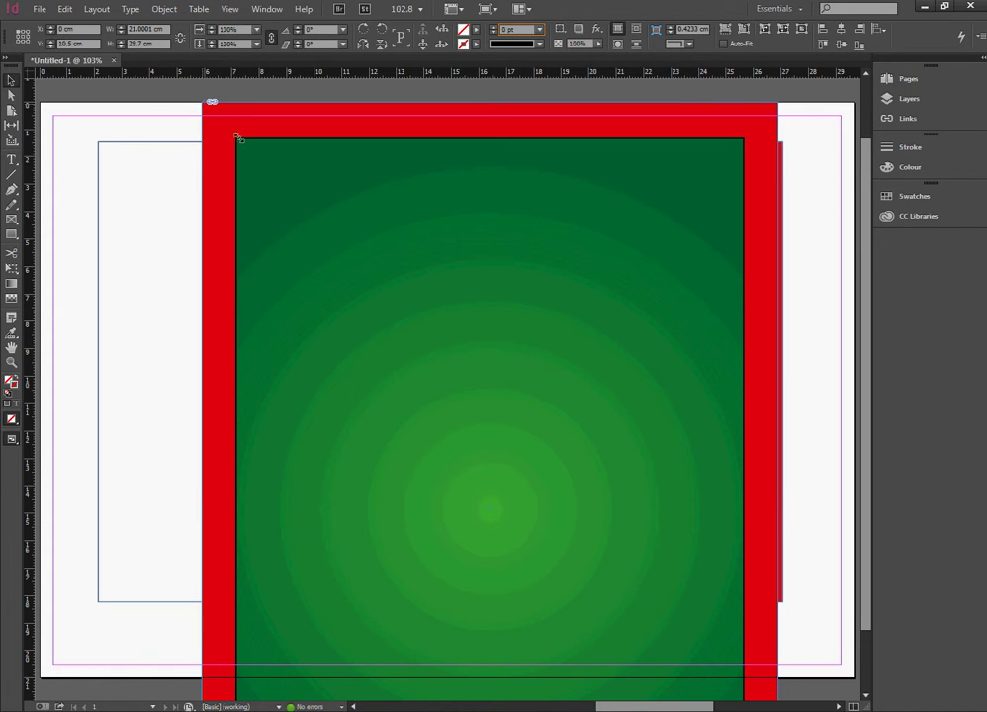
drag(204, 103, 246, 146)
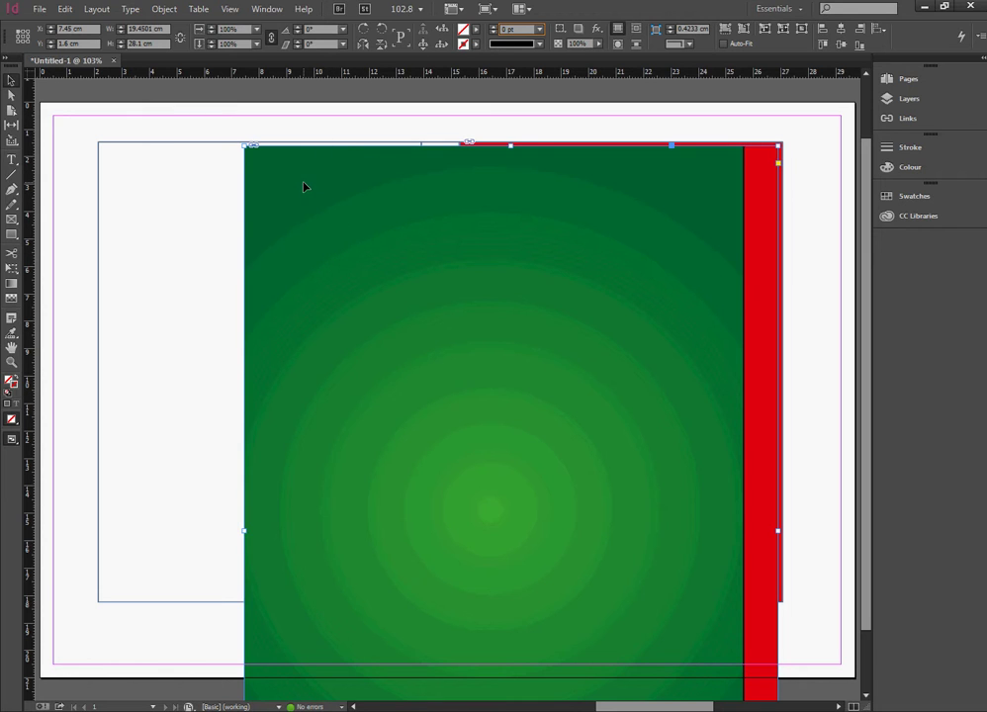
key(ctrl+z)
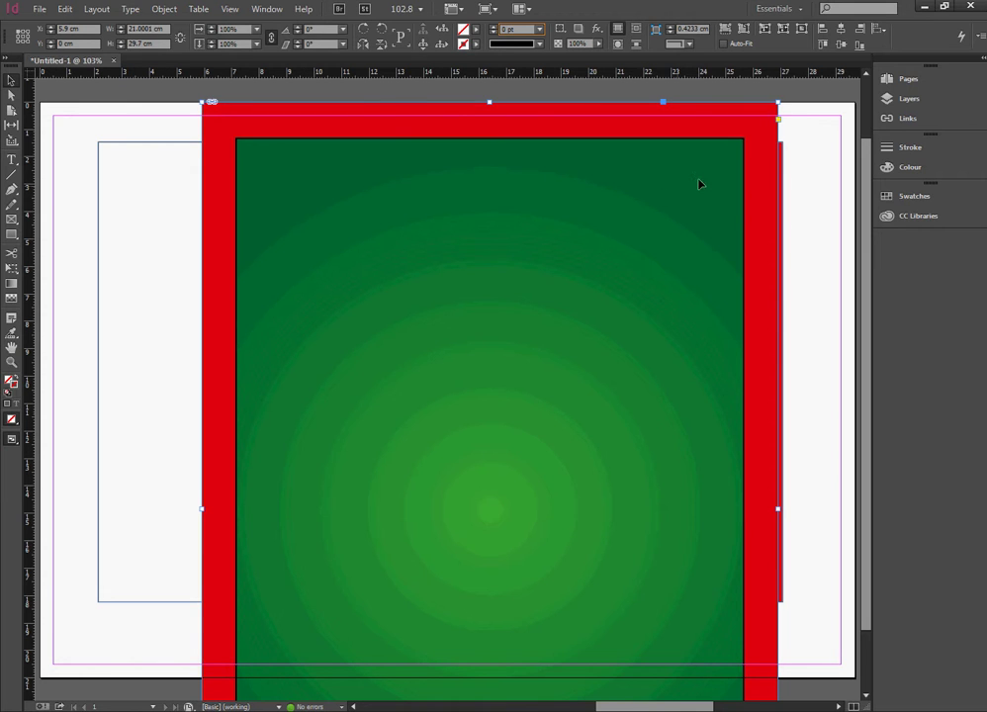
- Move the full-size red-bordered artwork down and right, keeping its border uncropped
drag(324, 146, 407, 236)
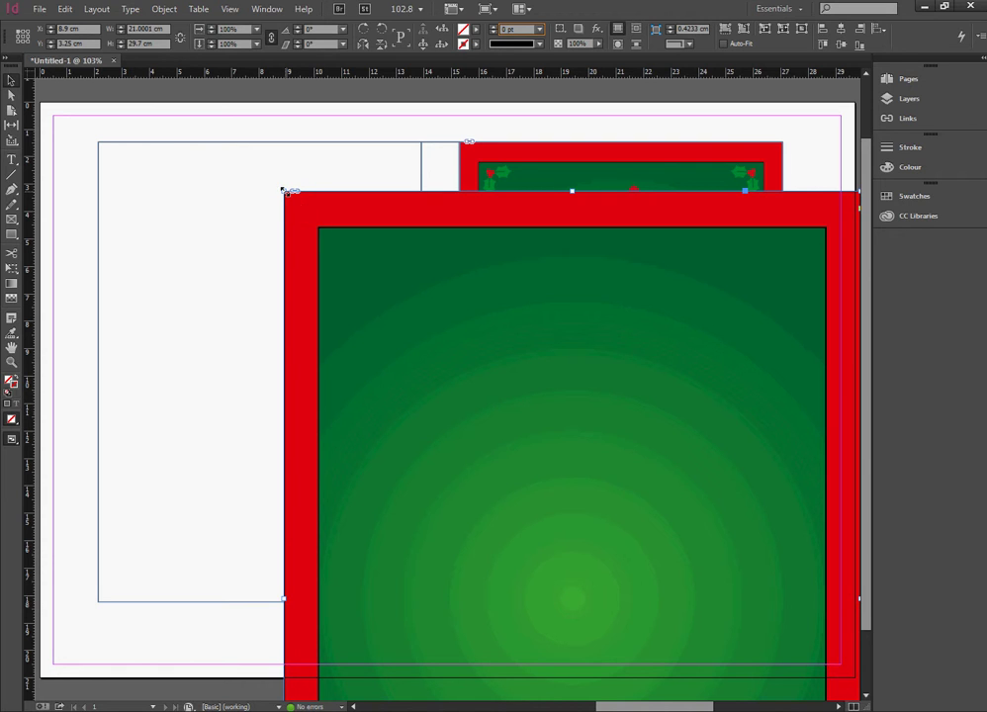
drag(286, 193, 321, 230)
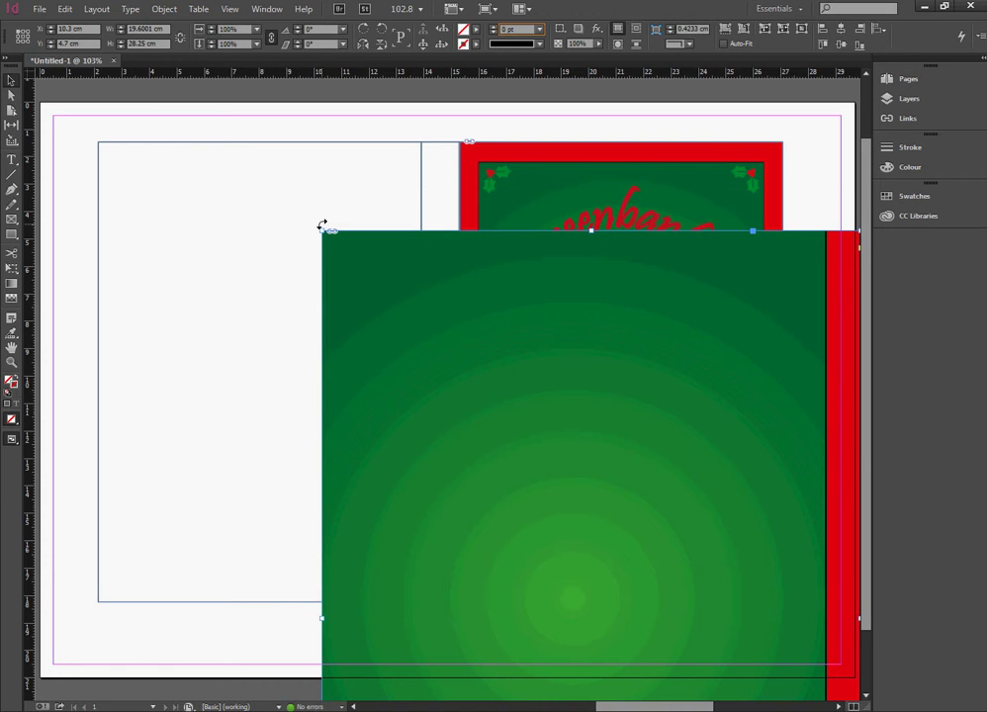
key(ctrl+z)
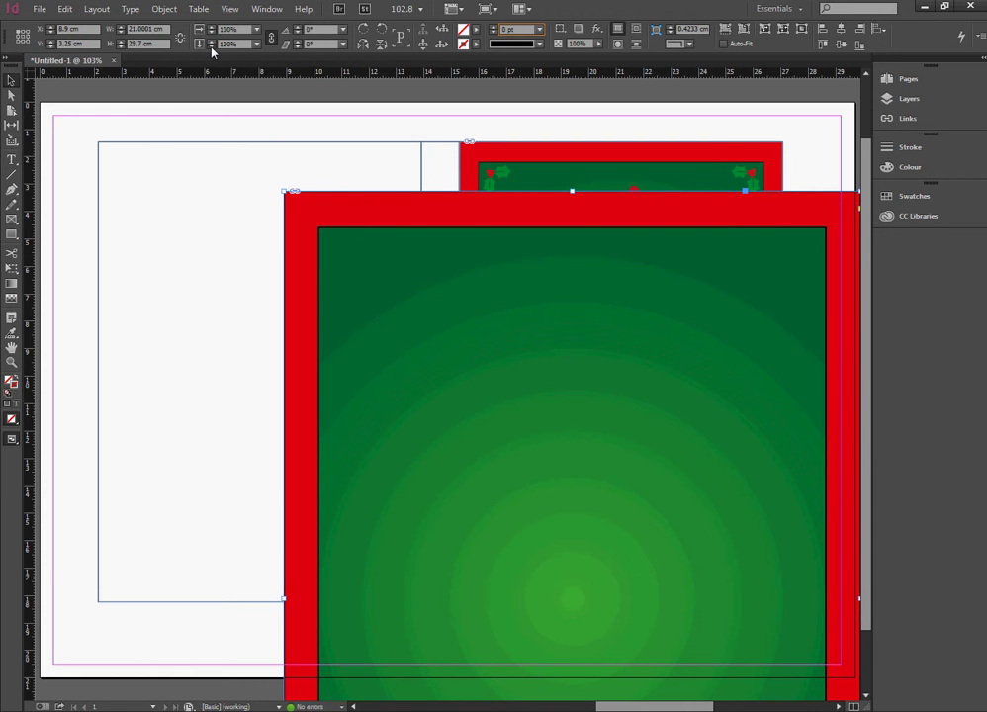
- Scale the artwork down proportionally in the Control panel, ending near 87%, then deselect
key(Return)
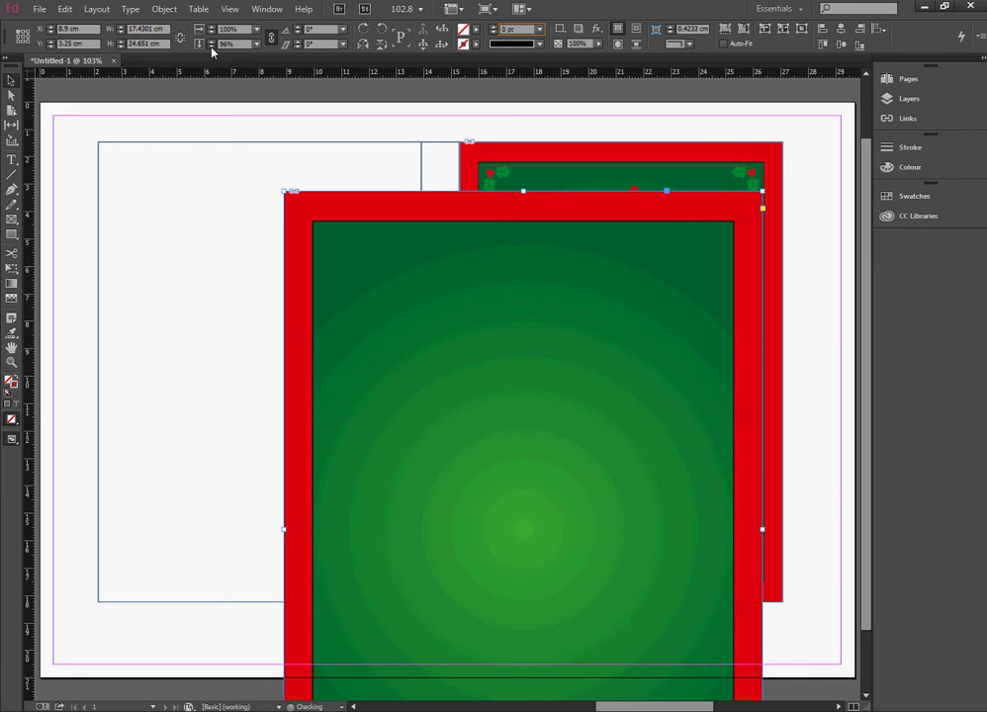
key(Return)
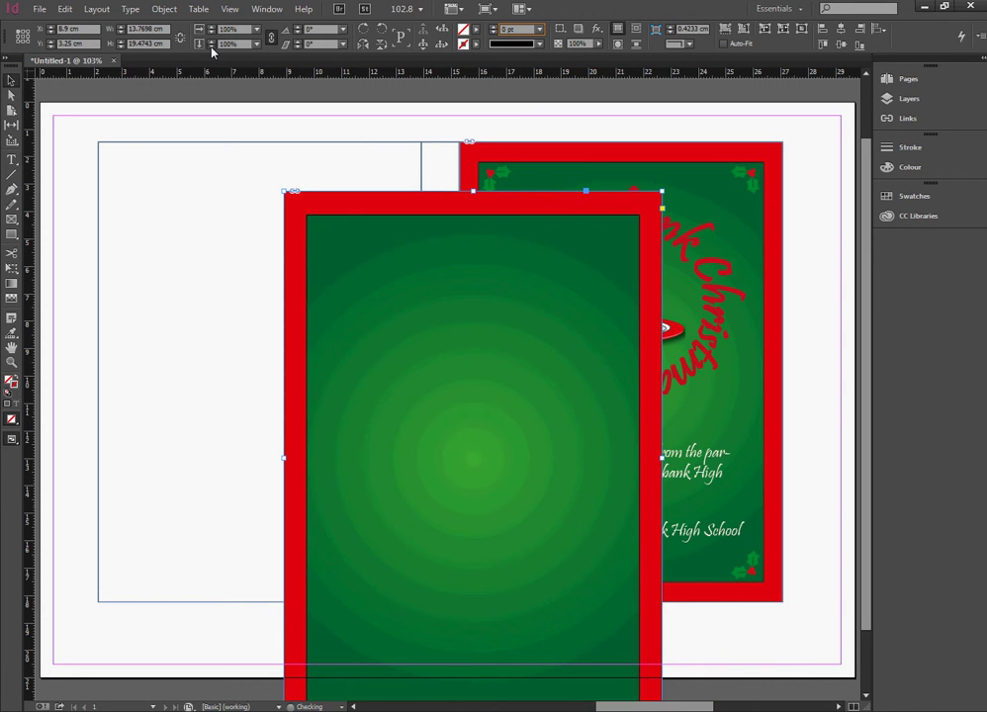
key(Return)
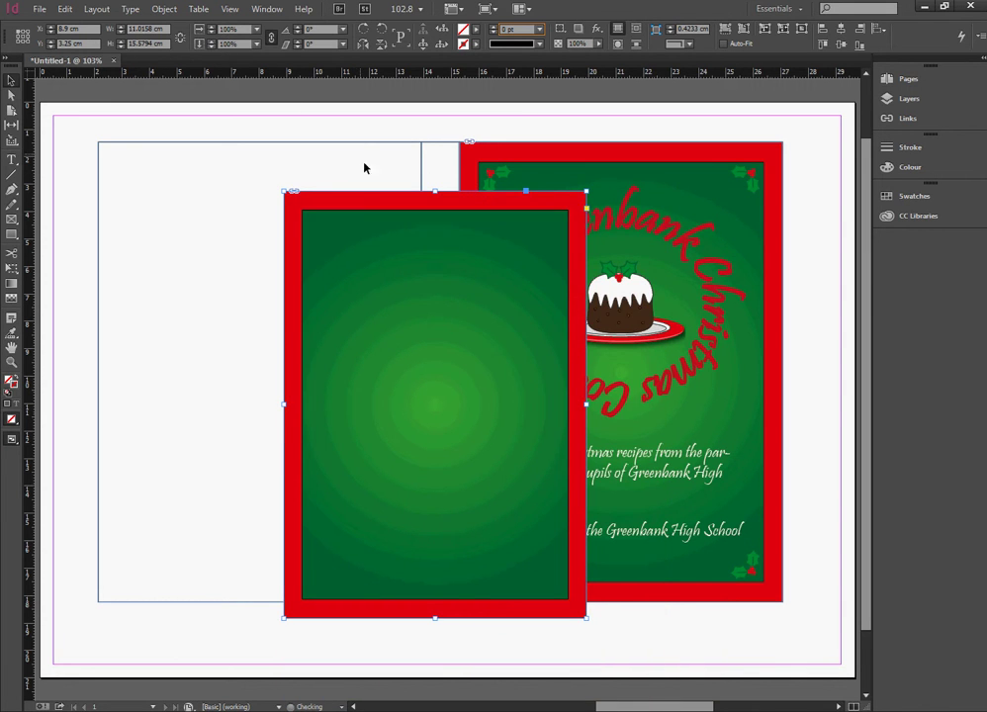
click(257, 195)
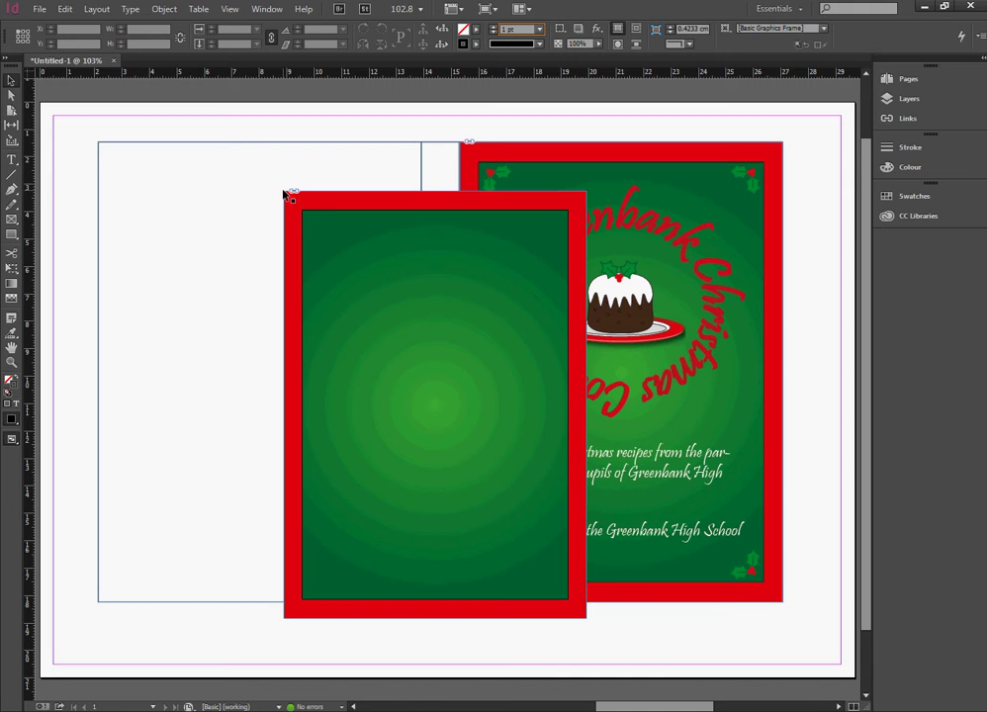
- Shrink the image inside its frame to about 40%, undoing a misplaced move
click(349, 201)
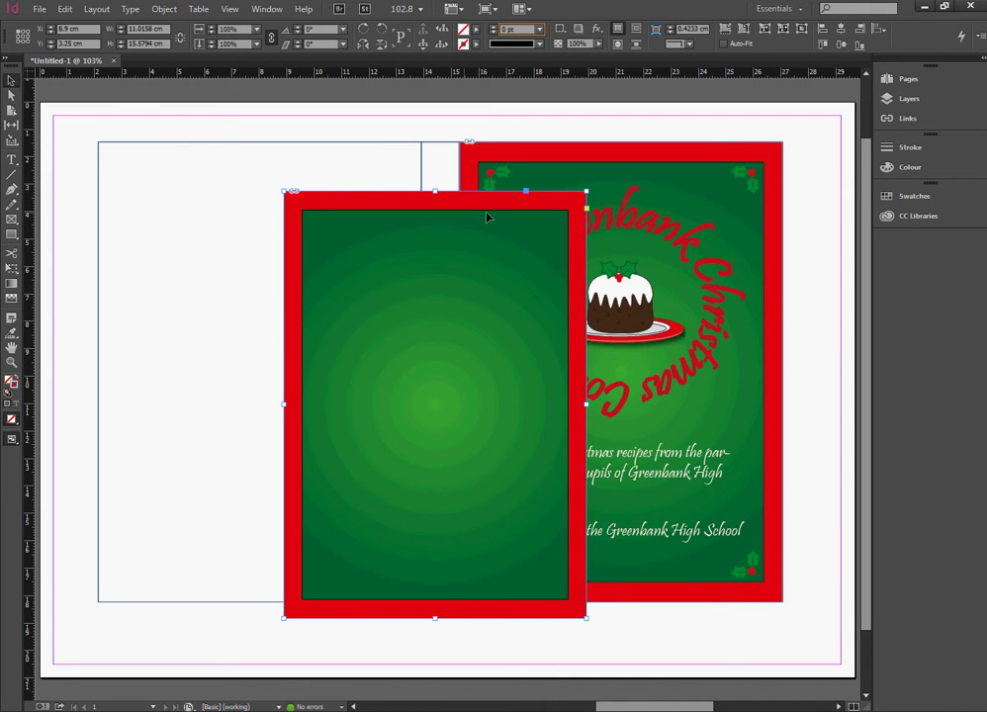
double_click(586, 212)
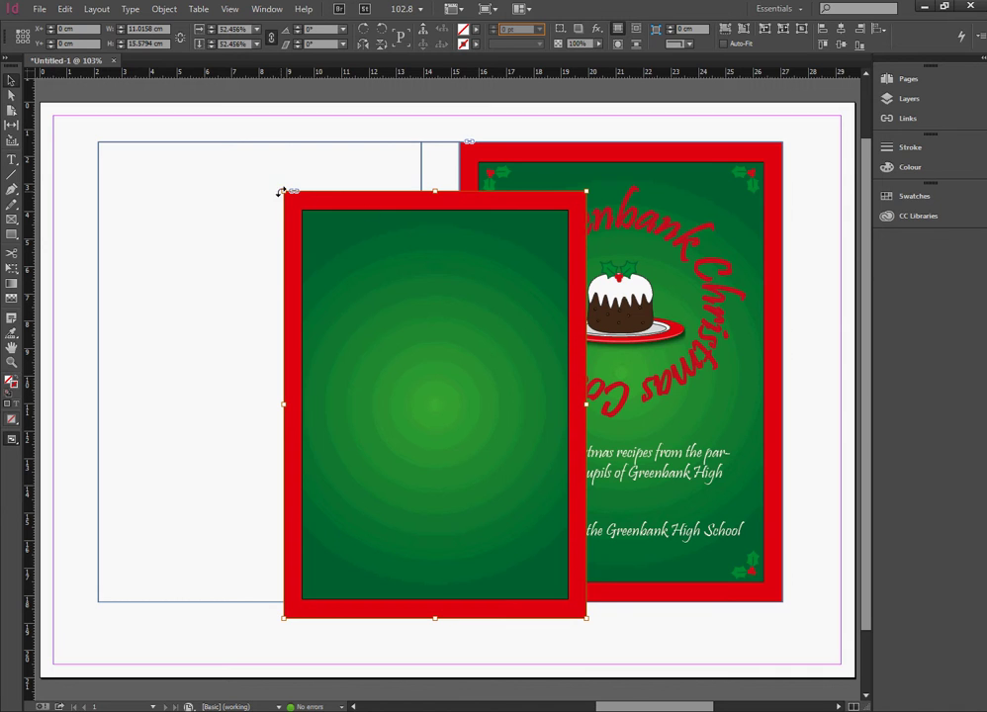
drag(281, 191, 354, 256)
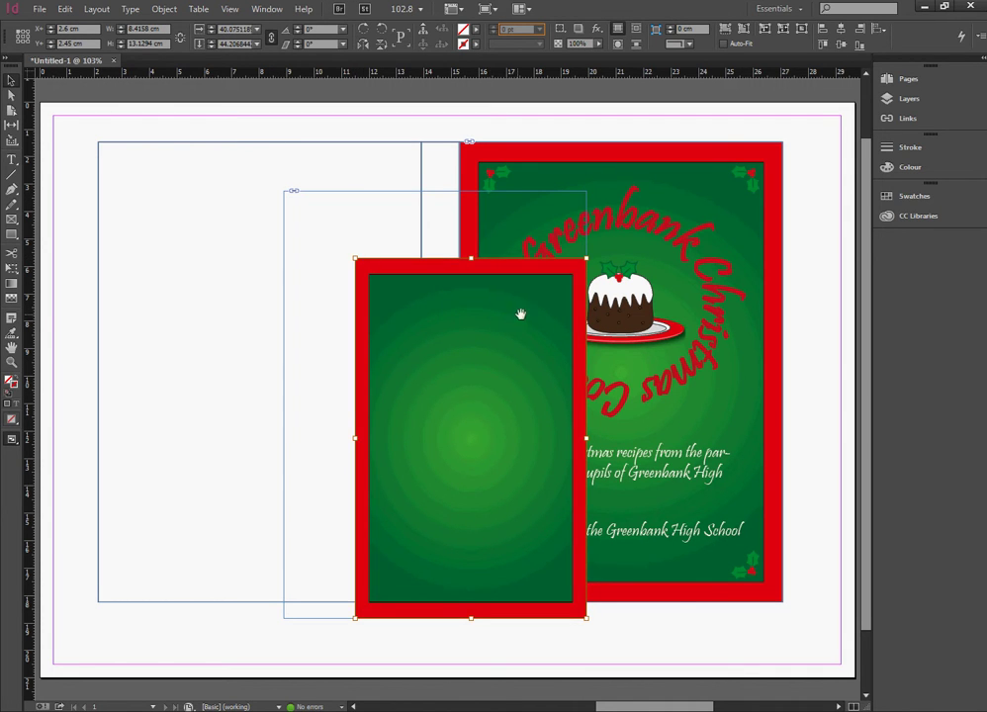
drag(433, 324, 176, 208)
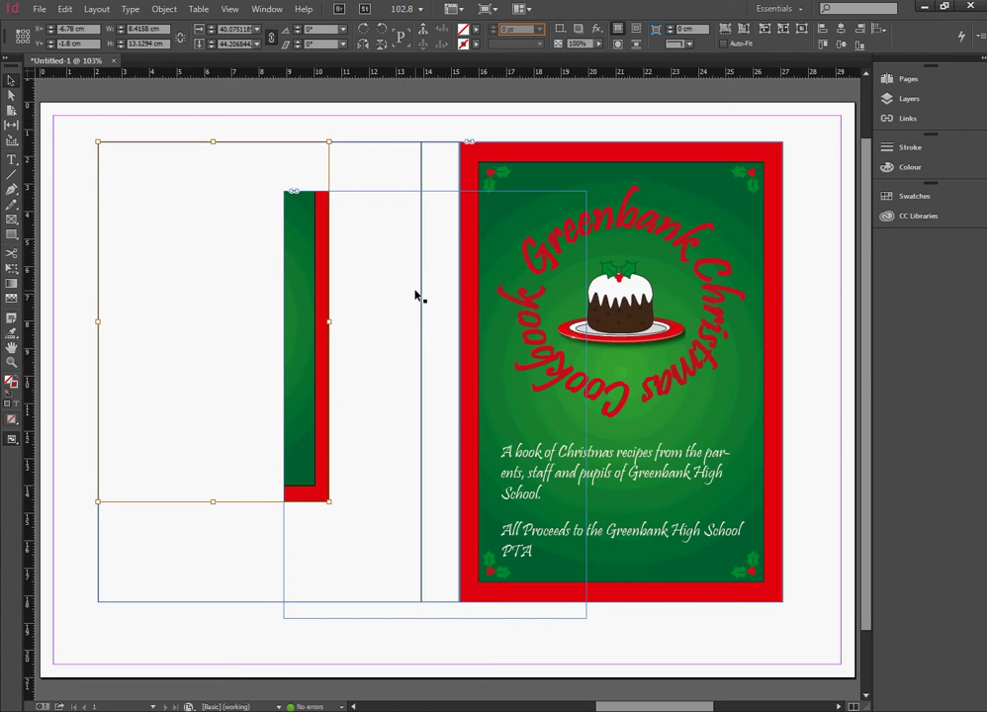
key(ctrl+z)
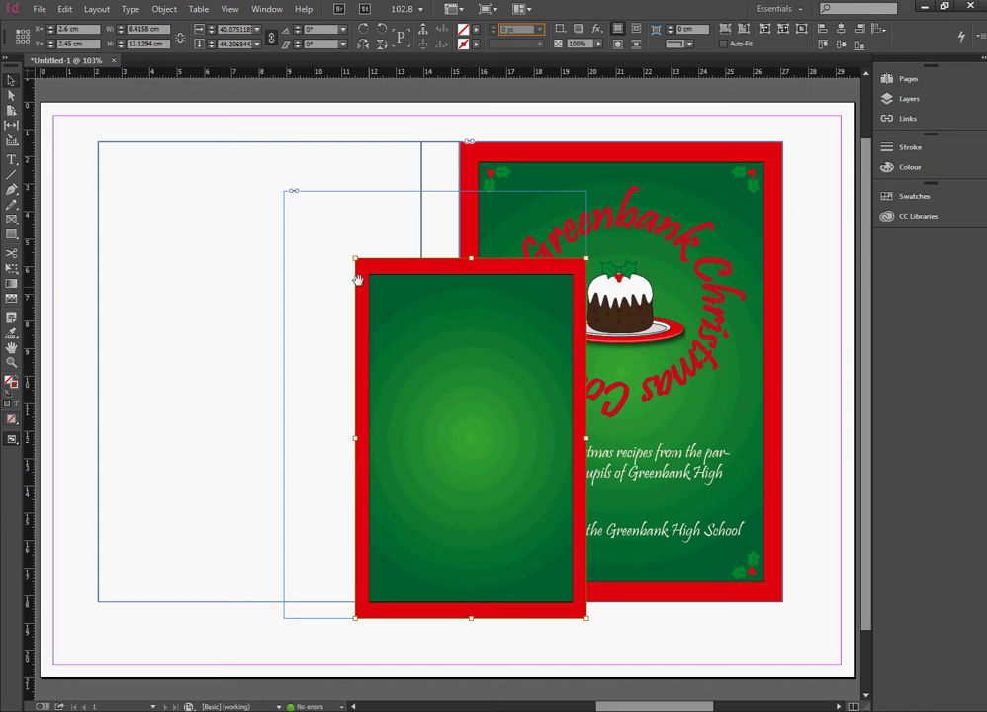
- Enlarge the artwork from its top-left corner and move it onto the left page
drag(354, 257, 268, 173)
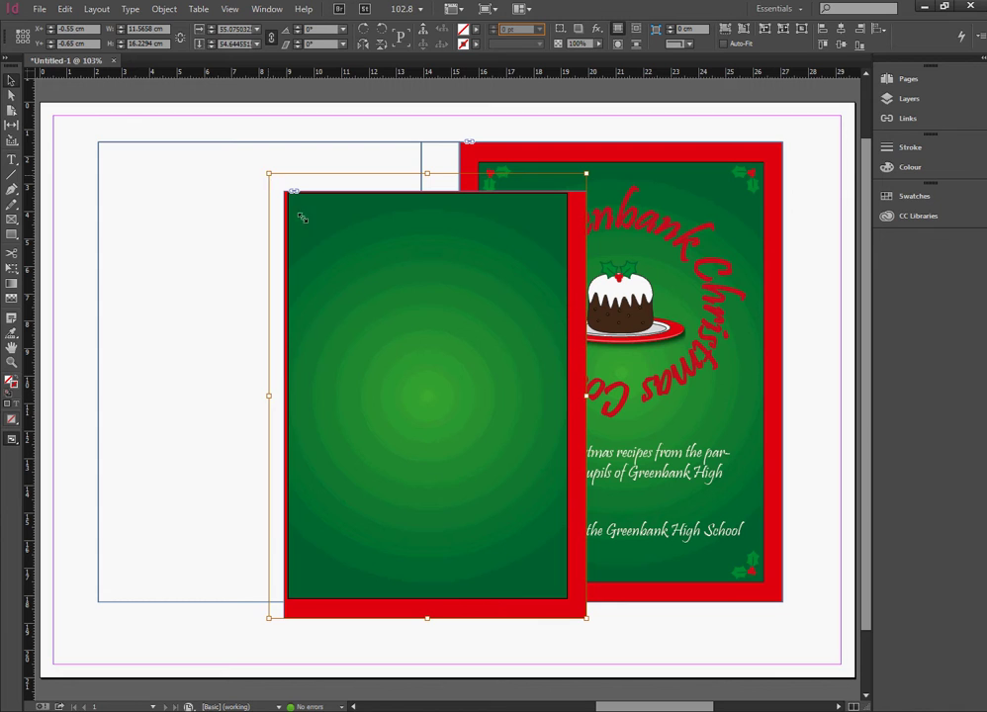
click(448, 420)
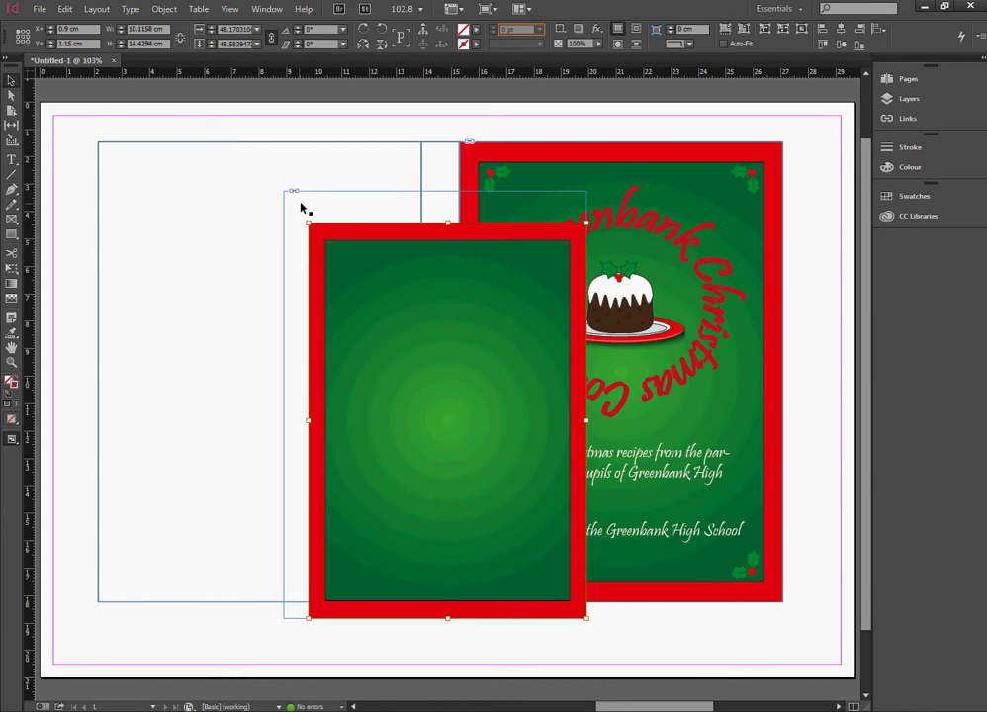
drag(313, 196, 126, 149)
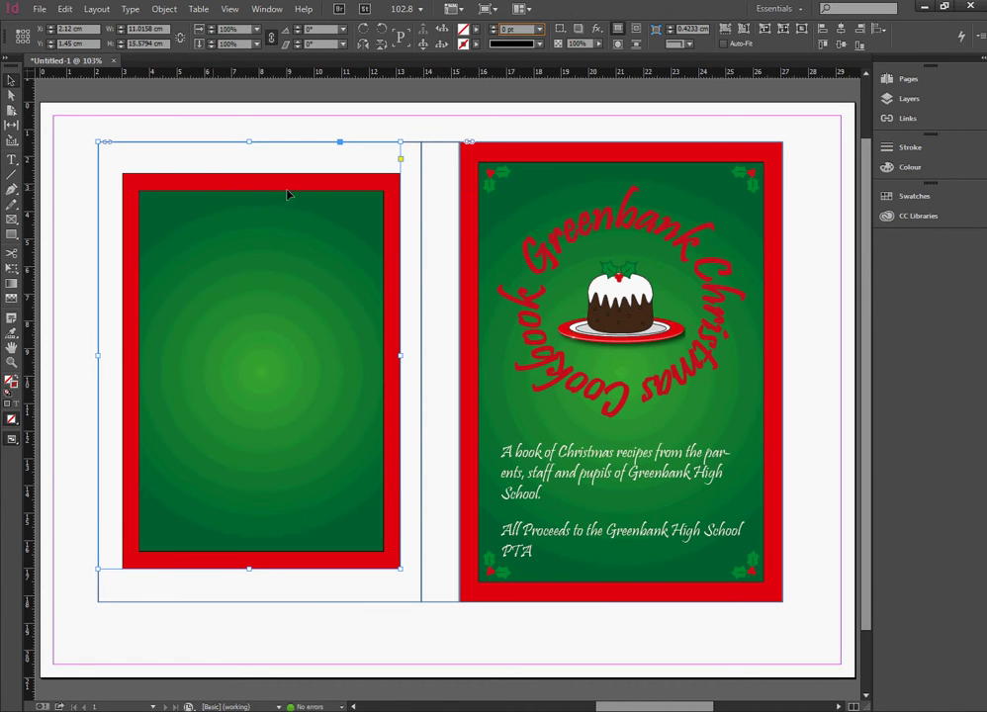
- Stretch the image content to the left page's top-left, bottom and right edges
double_click(399, 164)
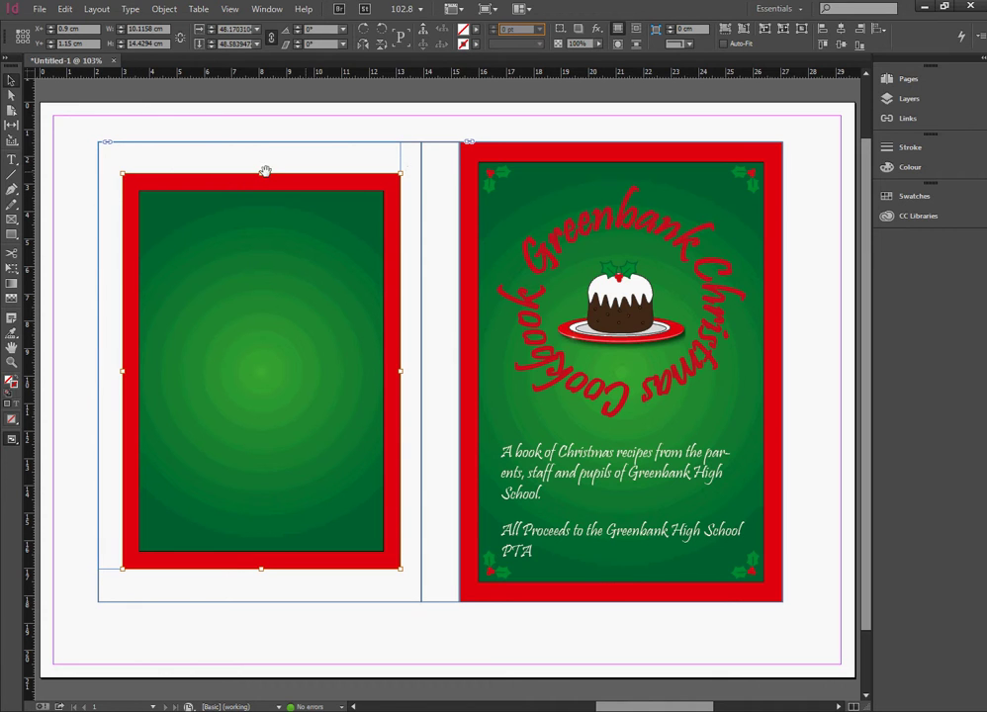
drag(122, 174, 98, 142)
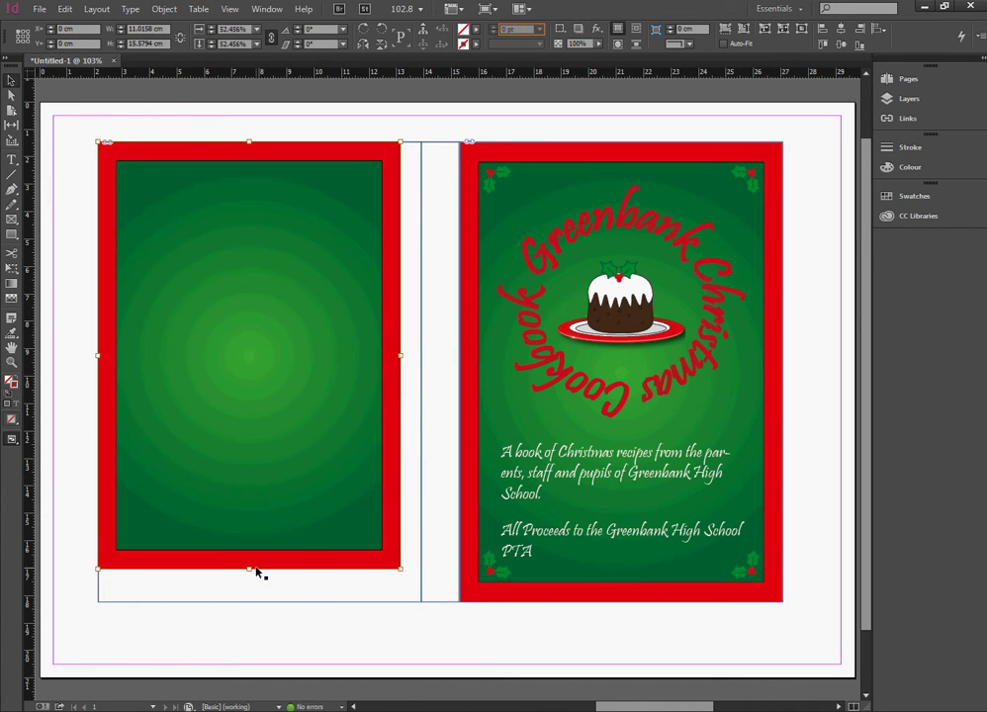
drag(249, 570, 248, 600)
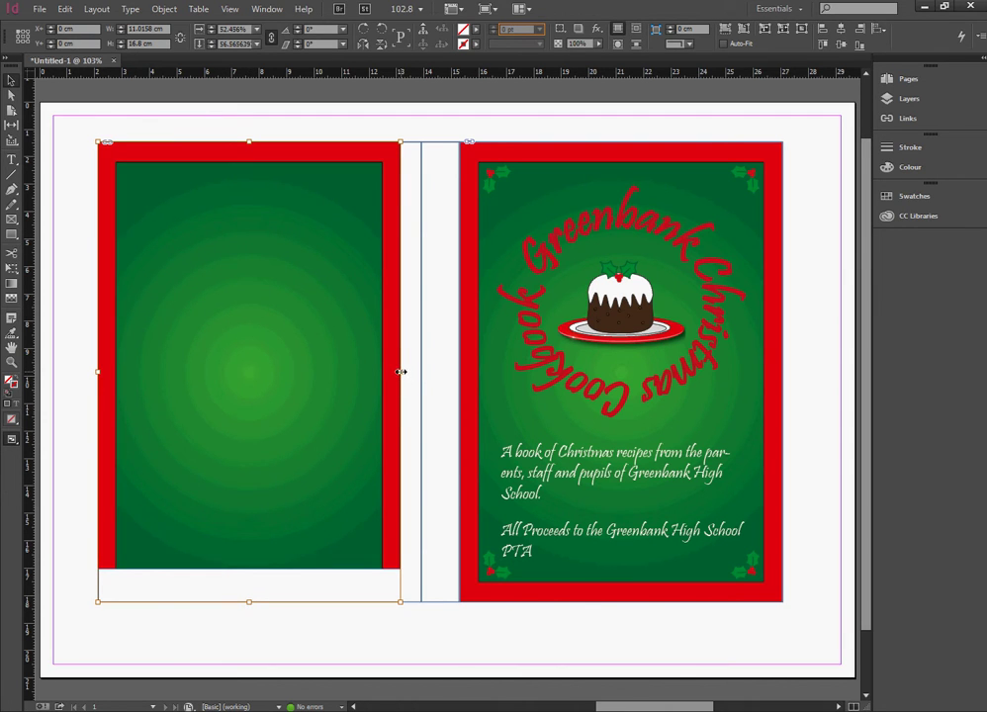
drag(401, 372, 421, 372)
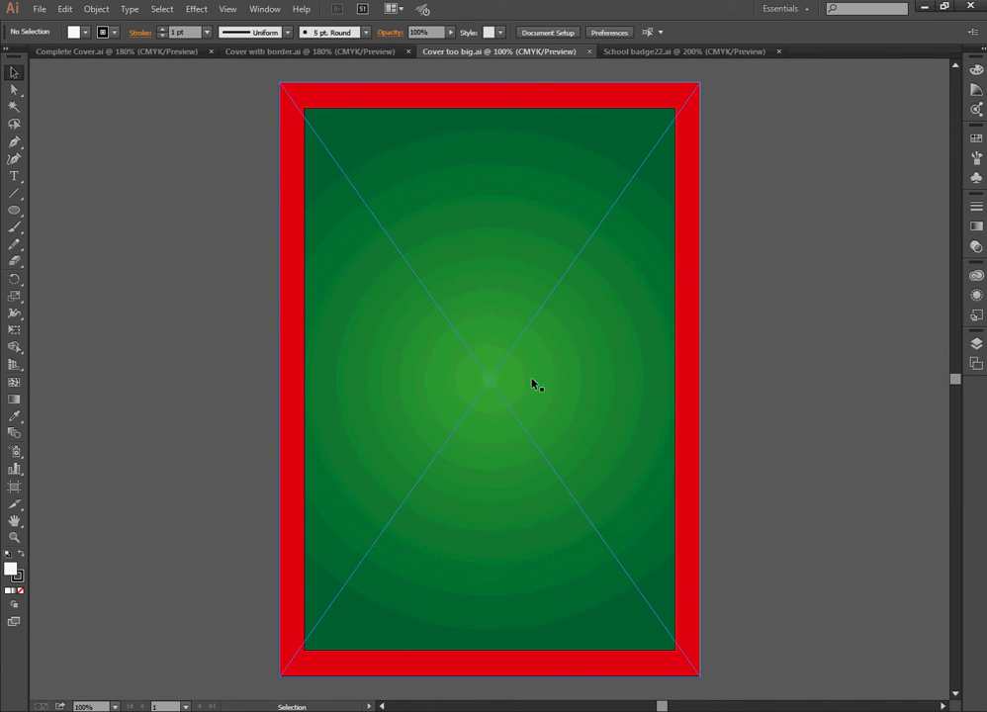
key(alt+Tab)
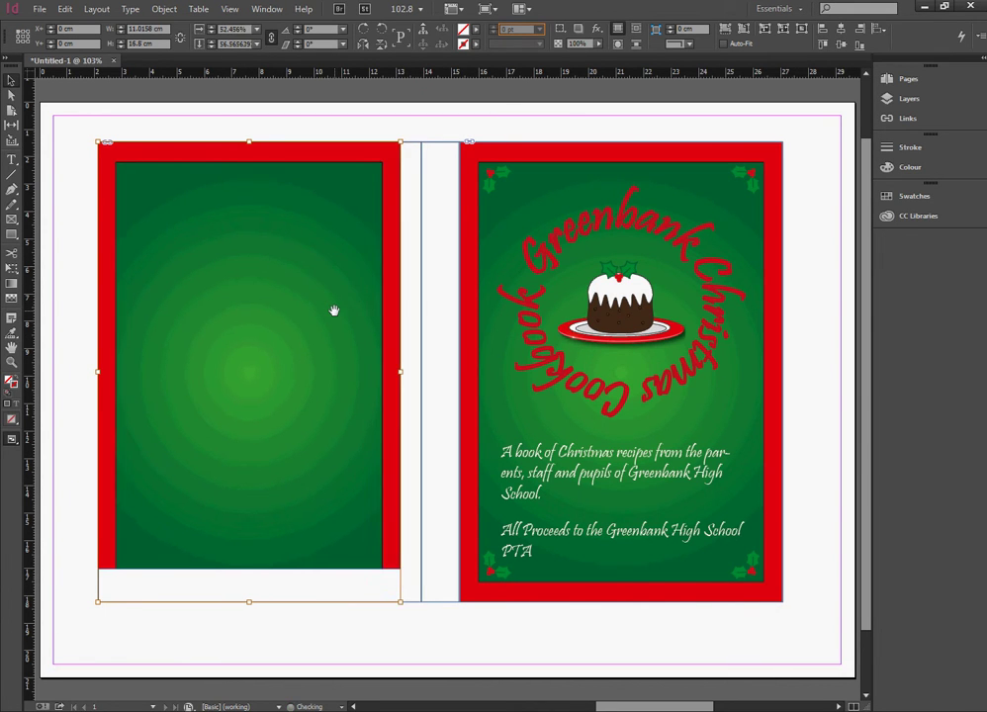
- Reset the artwork to full size with a fitted frame, then step its scale down
key(ctrl+shift+e)
drag(122, 174, 284, 191)
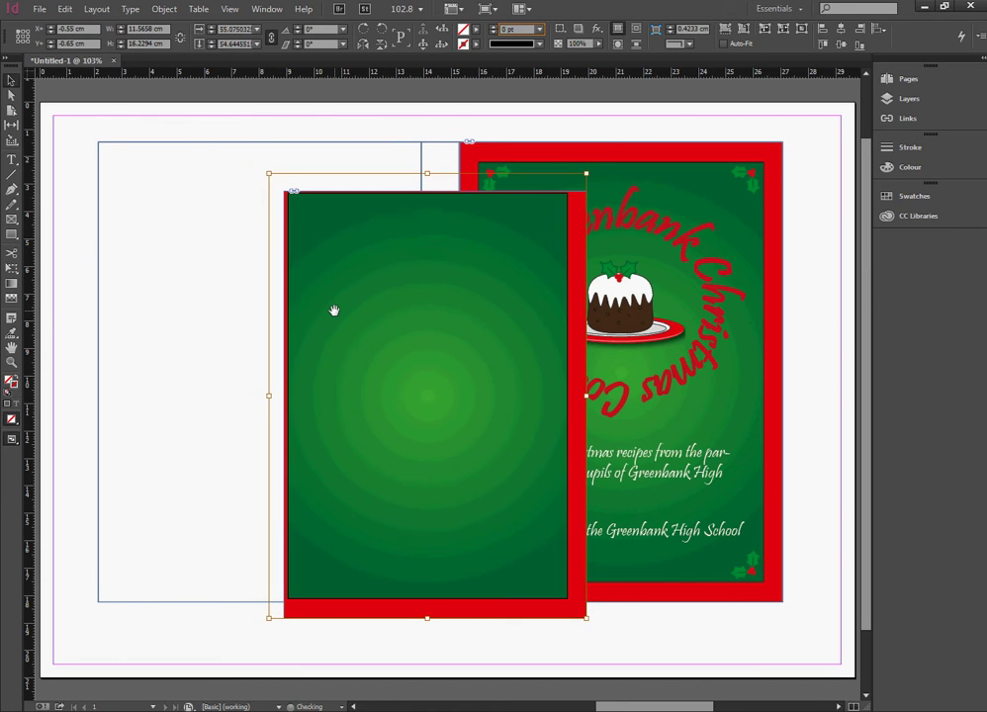
key(ctrl+alt+c)
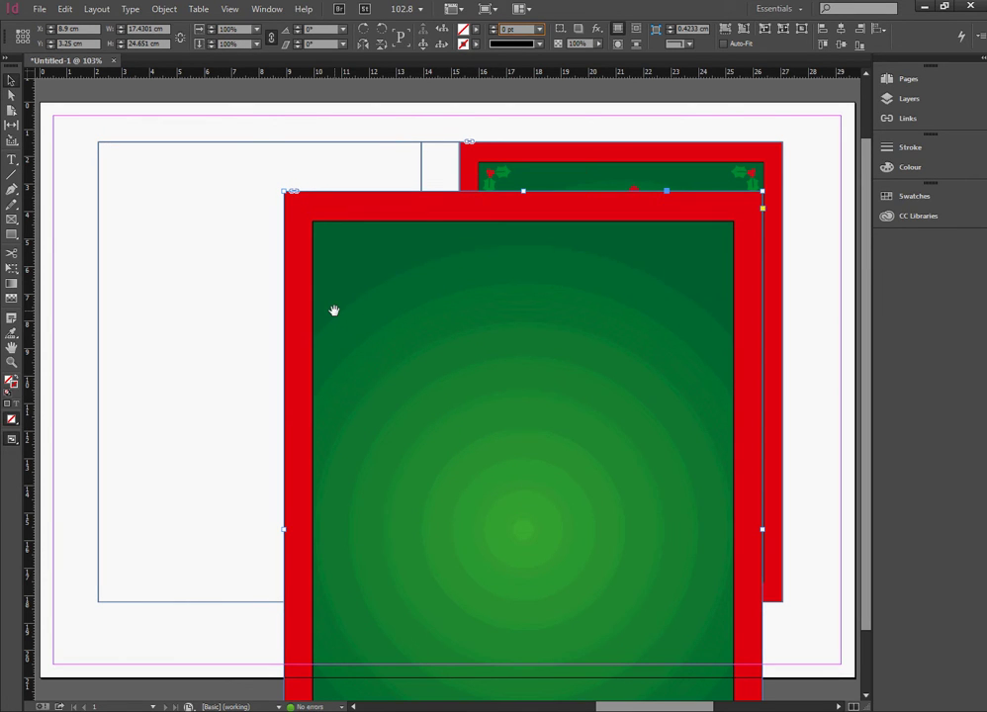
click(211, 47)
click(211, 46)
click(211, 46)
click(211, 47)
click(211, 47)
click(210, 47)
click(211, 47)
click(211, 46)
click(211, 47)
- Move the artwork to the left page's top-left and enlarge it proportionally to the page bottom
drag(414, 276, 229, 229)
click(211, 26)
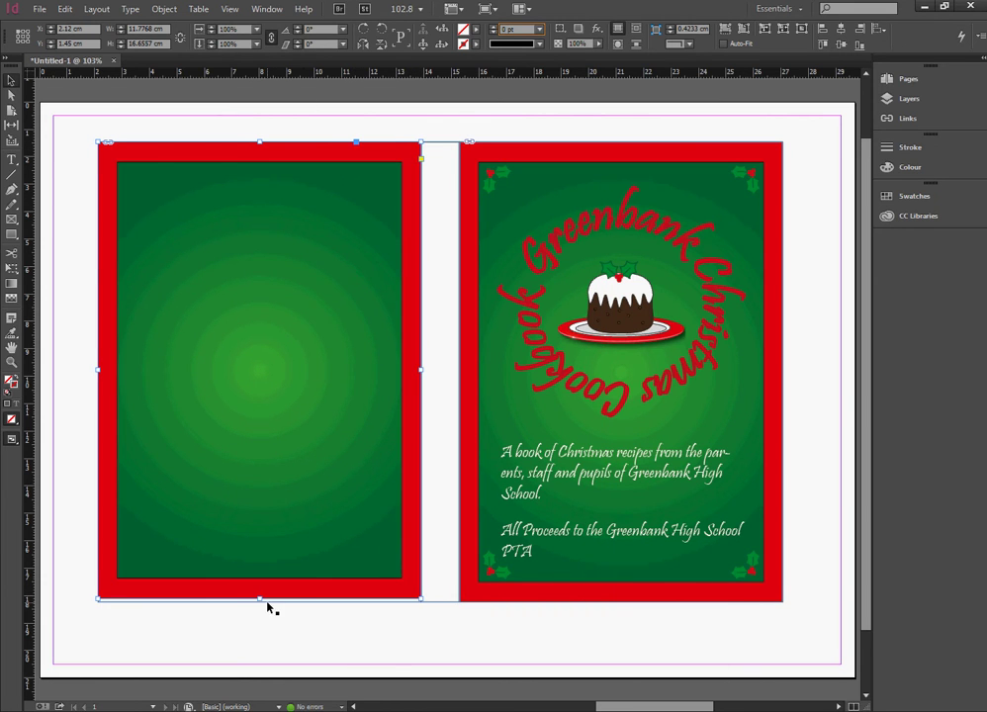
click(272, 40)
click(210, 45)
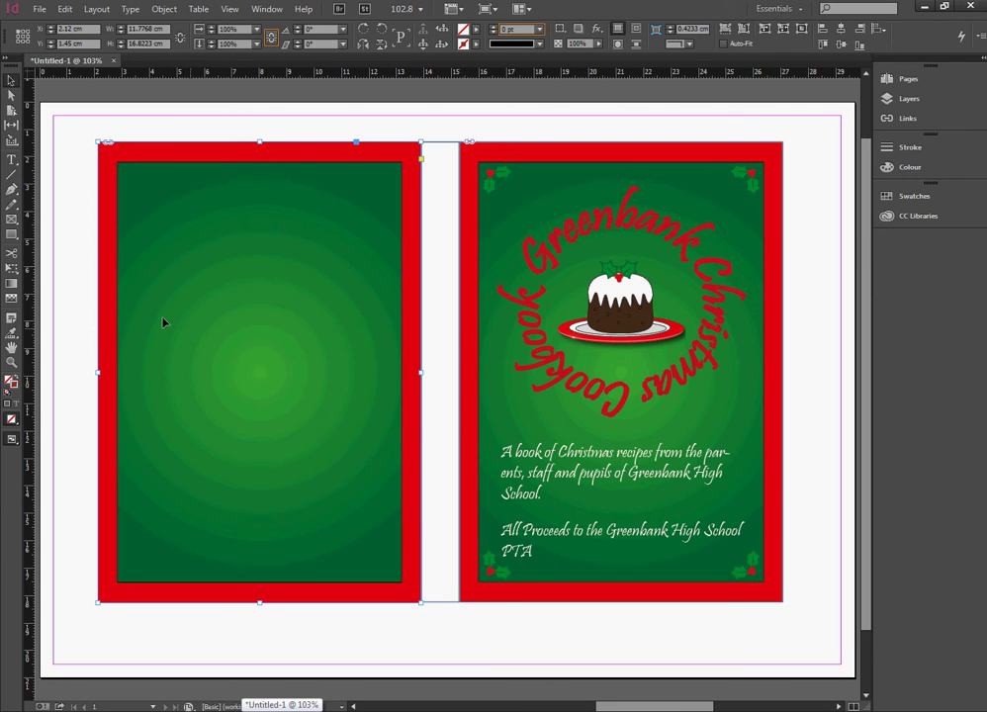
click(81, 287)
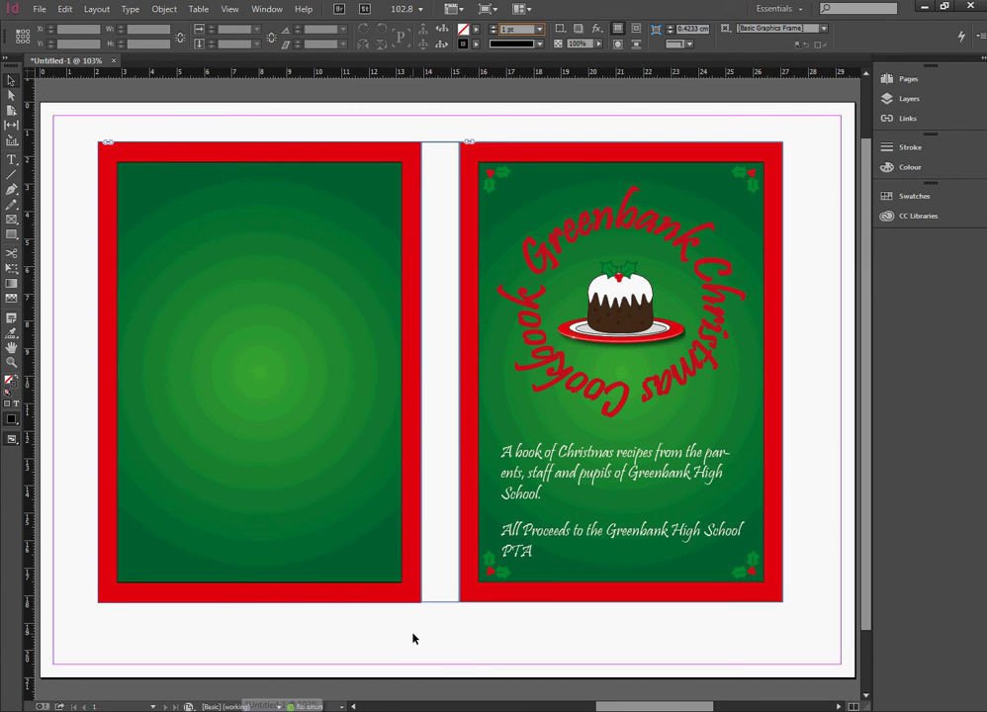